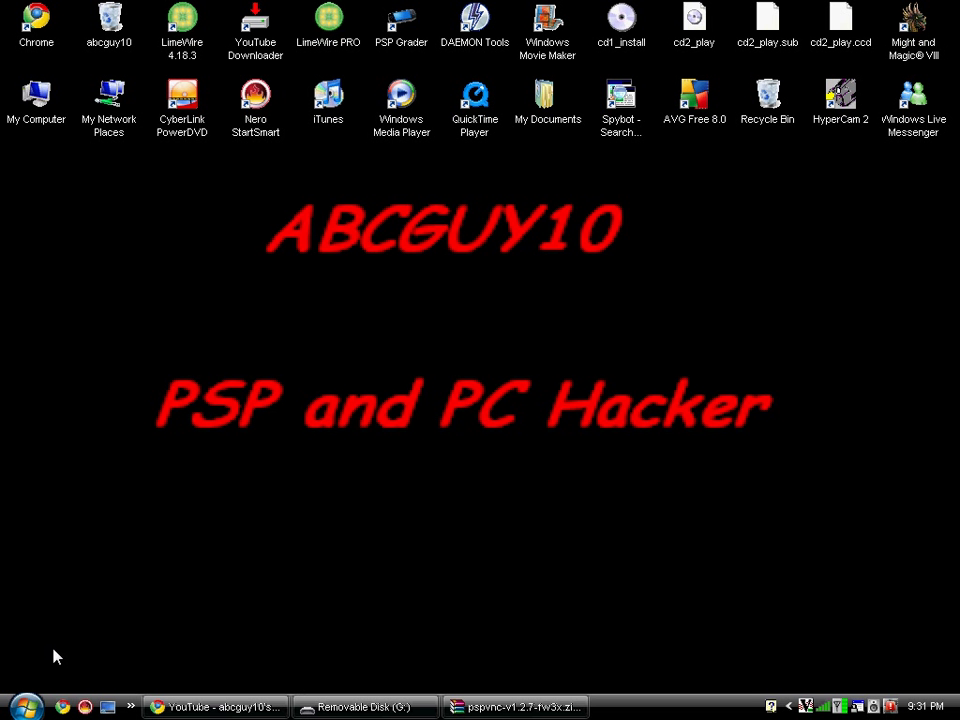
Launch TightVNC Server from the Start menu and dismiss the already-running notice
click(27, 707)
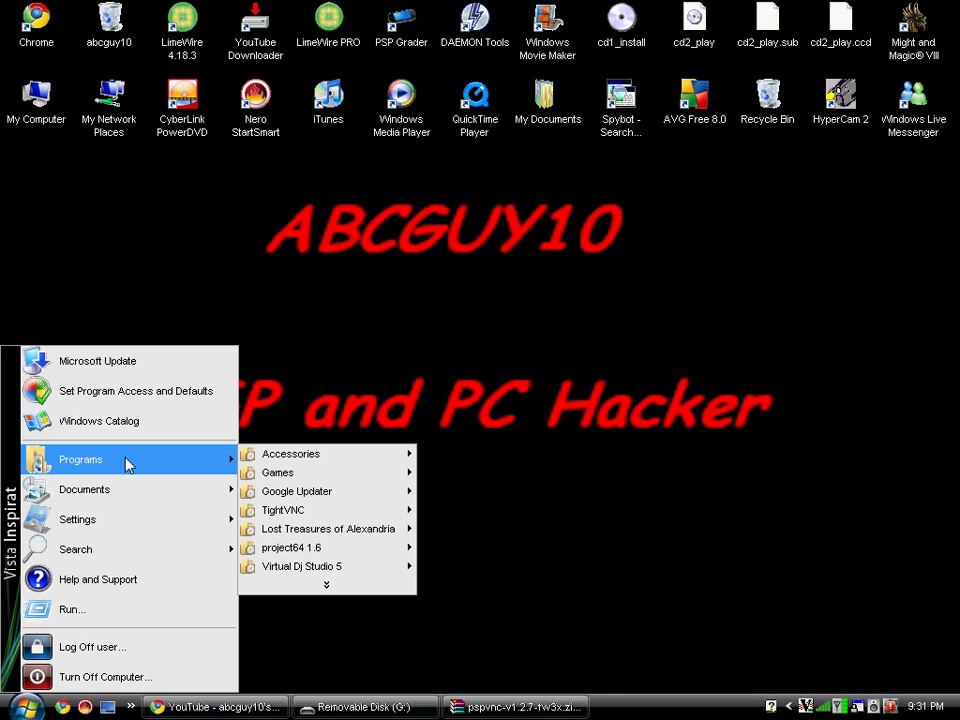
mouse_move(130, 459)
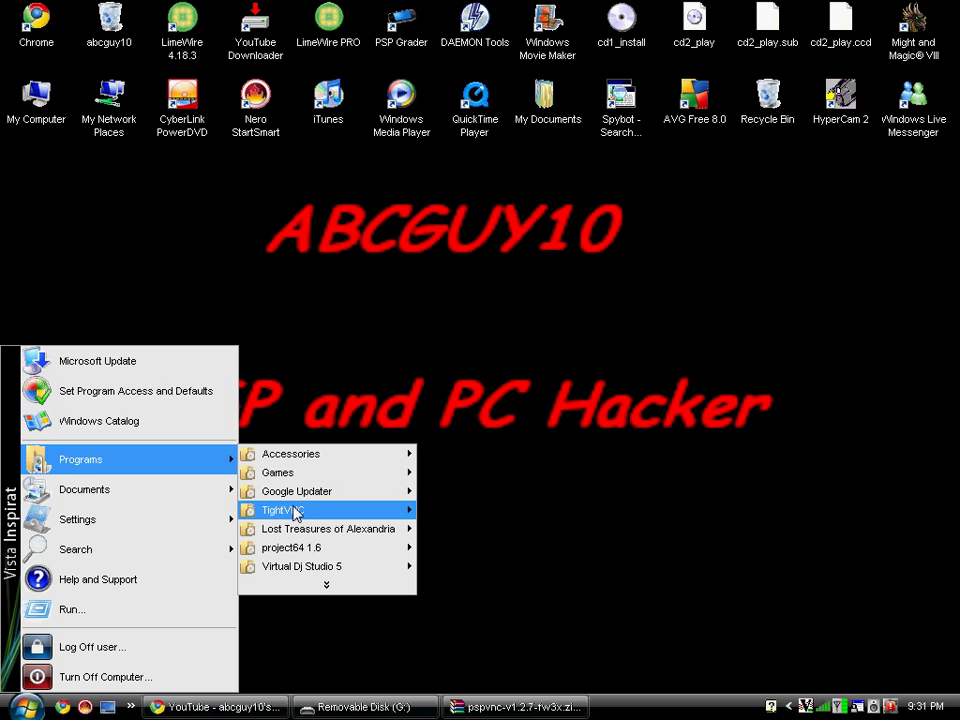
mouse_move(283, 510)
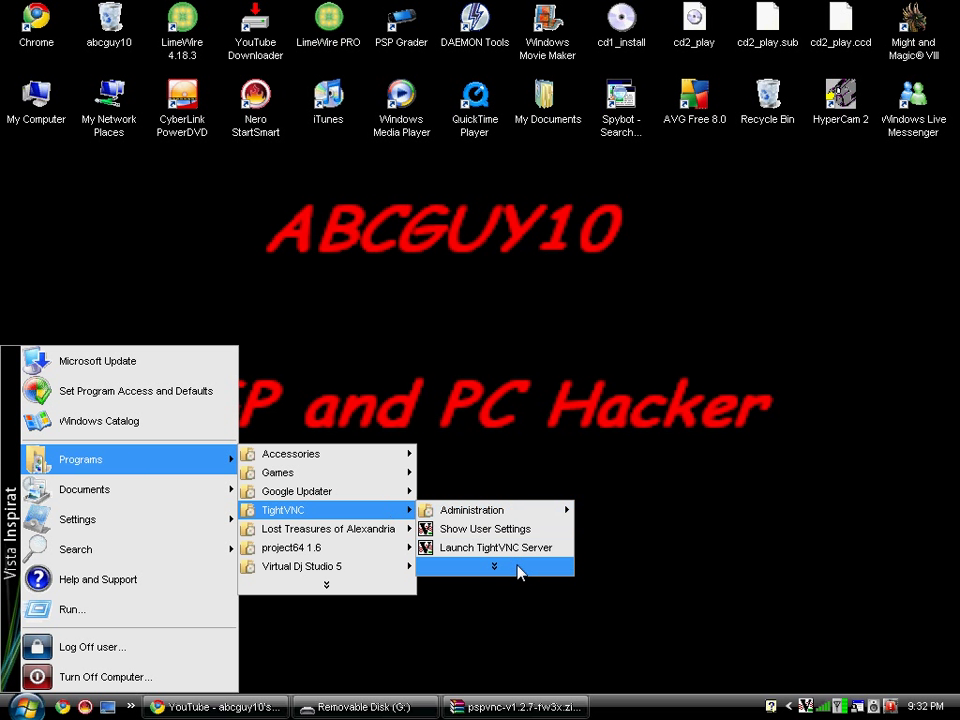
click(521, 566)
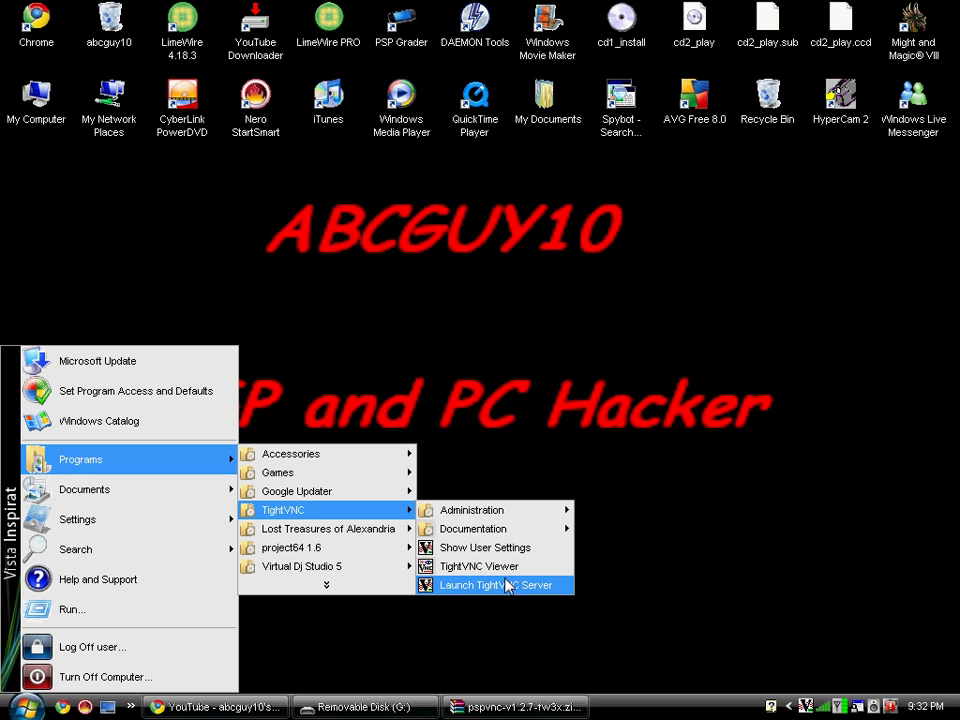
click(506, 586)
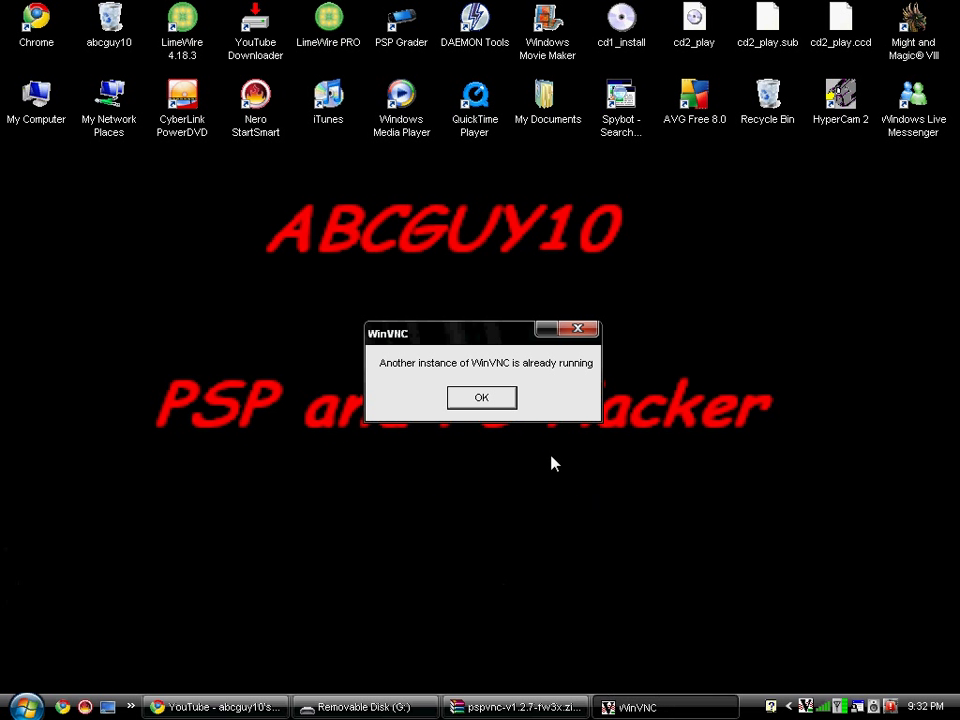
click(488, 400)
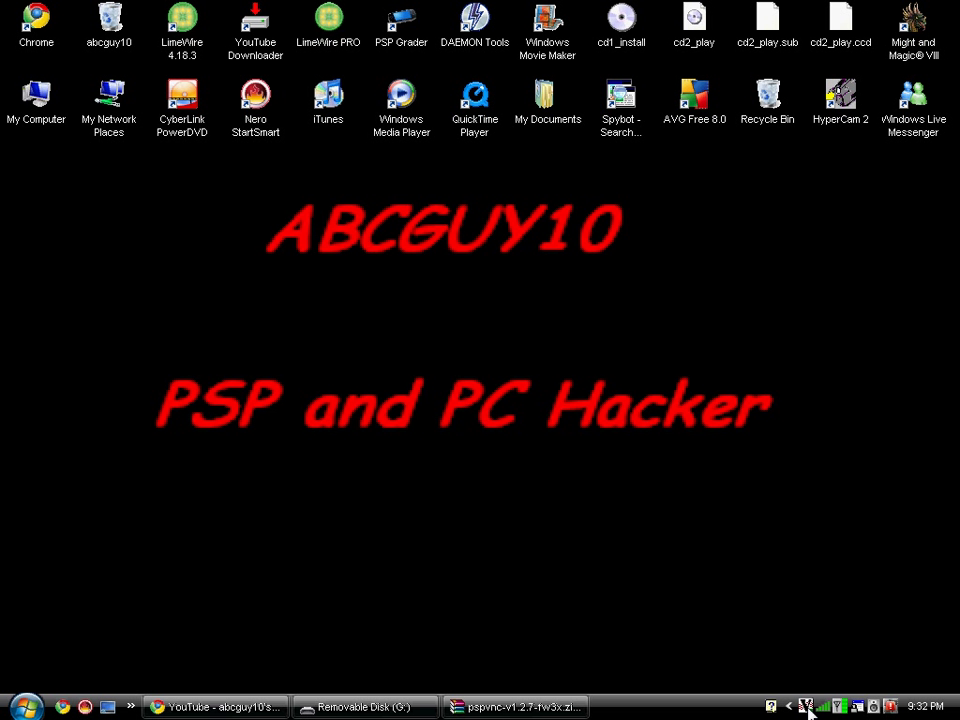
Enter new primary and view-only passwords in the server properties and save them
double_click(806, 707)
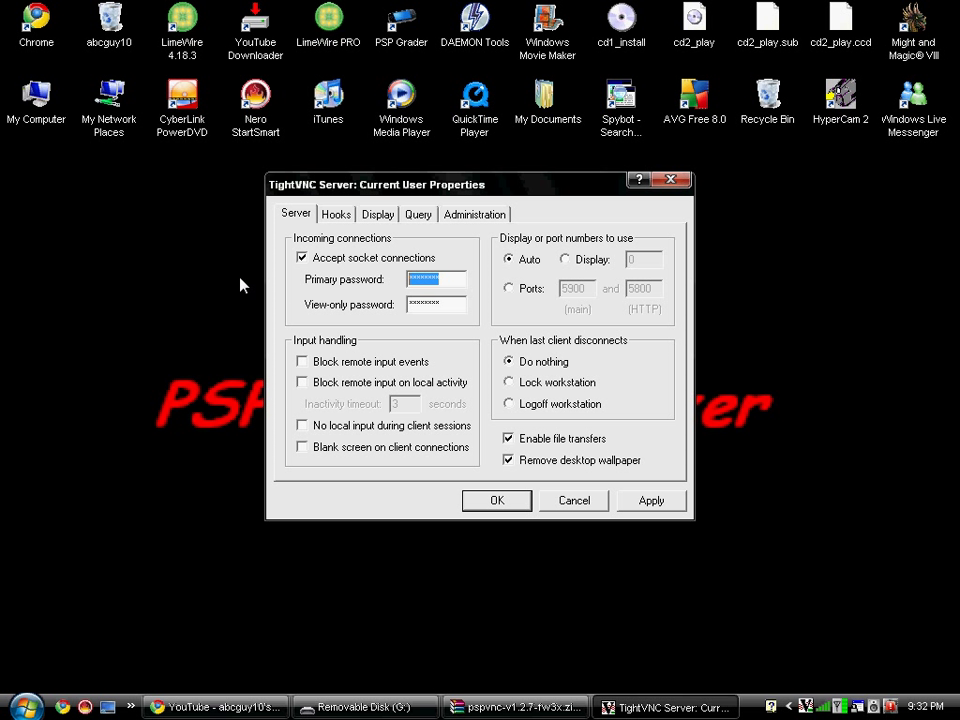
text(****)
text(***)
double_click(449, 304)
text(*)
text(******)
click(511, 511)
click(460, 707)
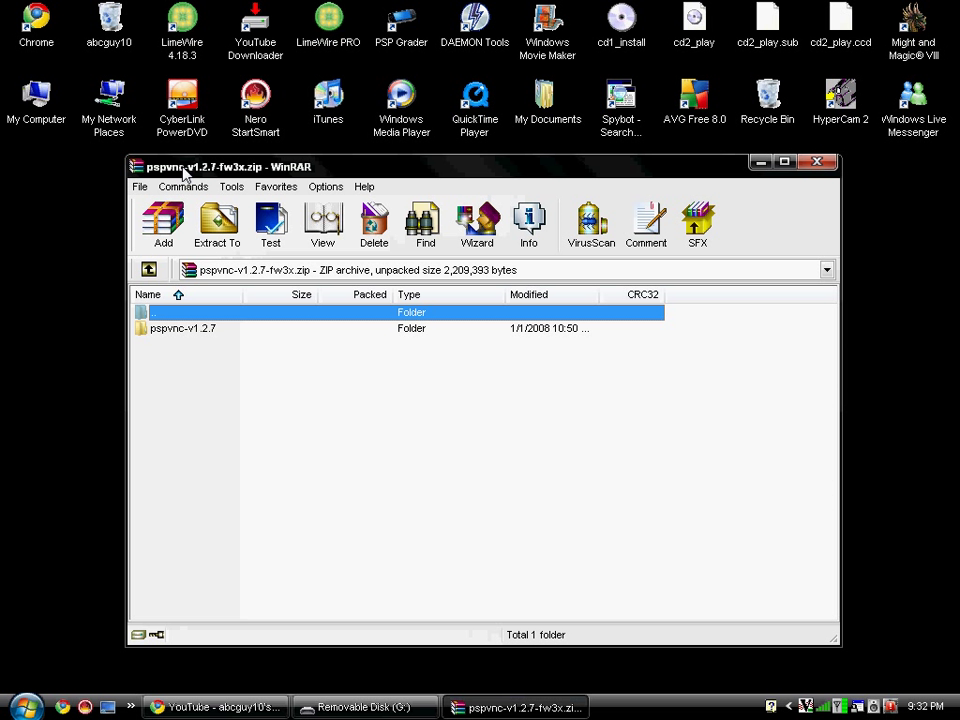
Browse into the archive's pspvnc-v1.2.7 and fw3x folders to reach the pspvnc folder
double_click(211, 338)
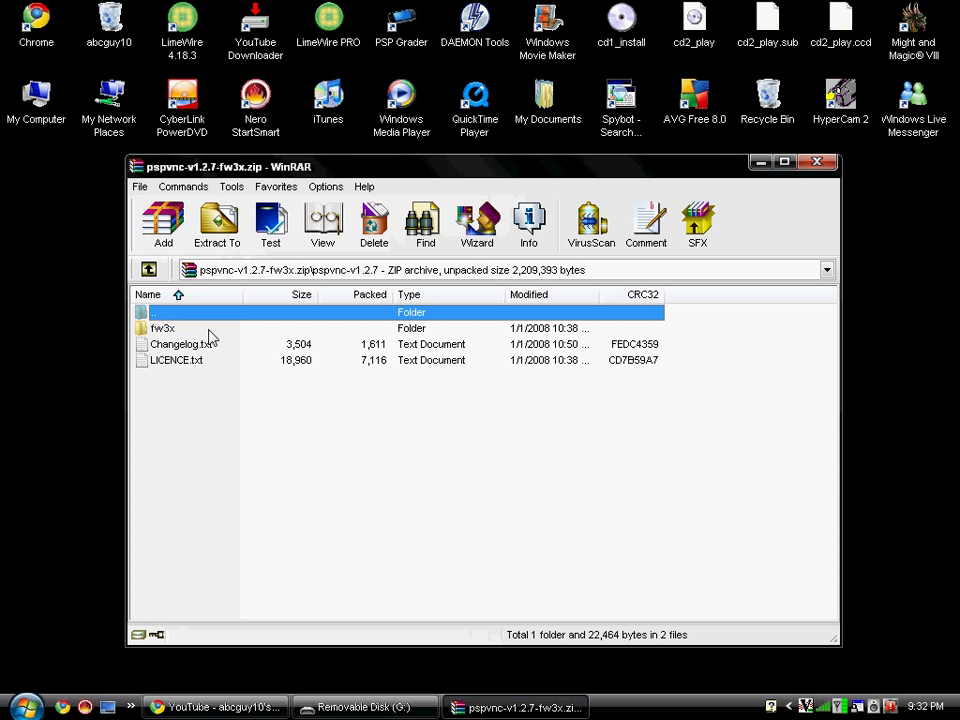
double_click(162, 332)
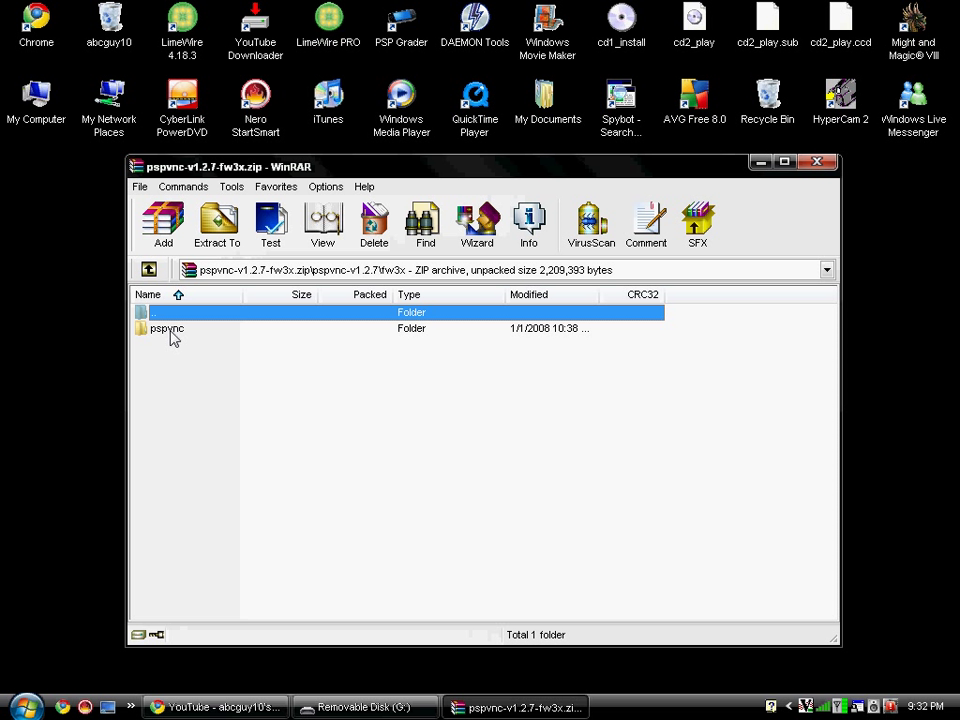
click(357, 707)
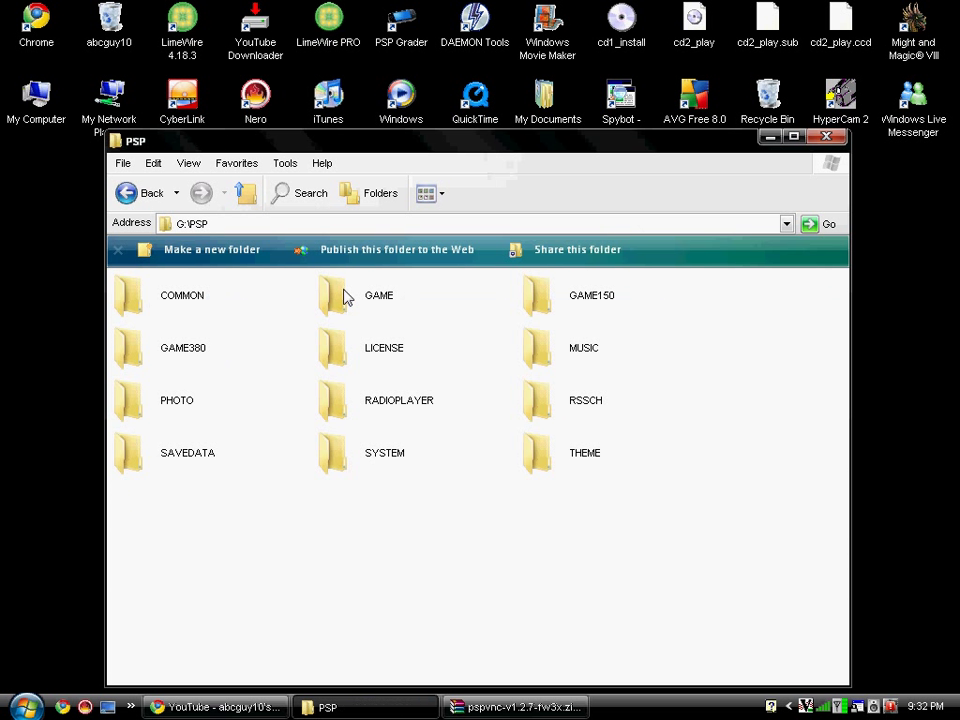
Open G:\PSP\GAME to confirm the pspvnc folder is already there
double_click(343, 297)
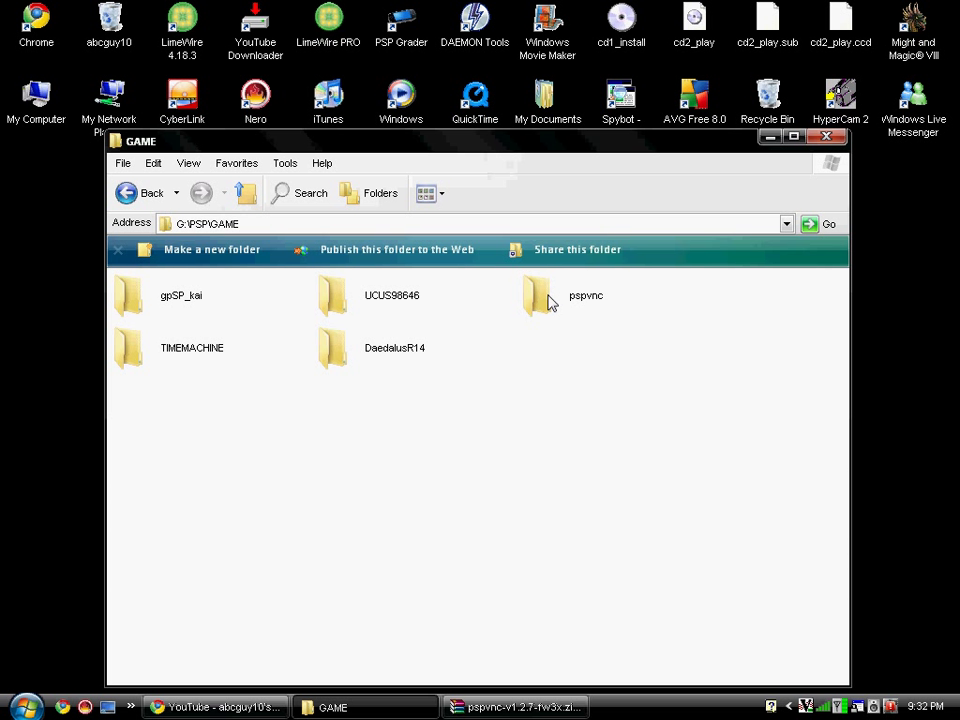
click(515, 707)
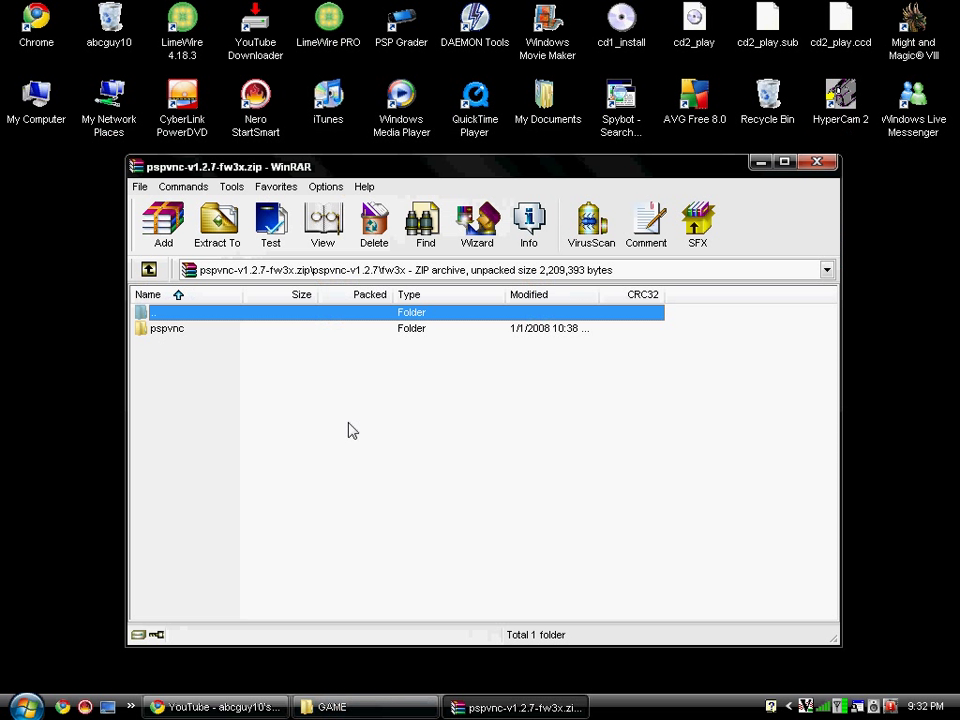
Close the pspvnc-v1.2.7 archive window in WinRAR
click(828, 168)
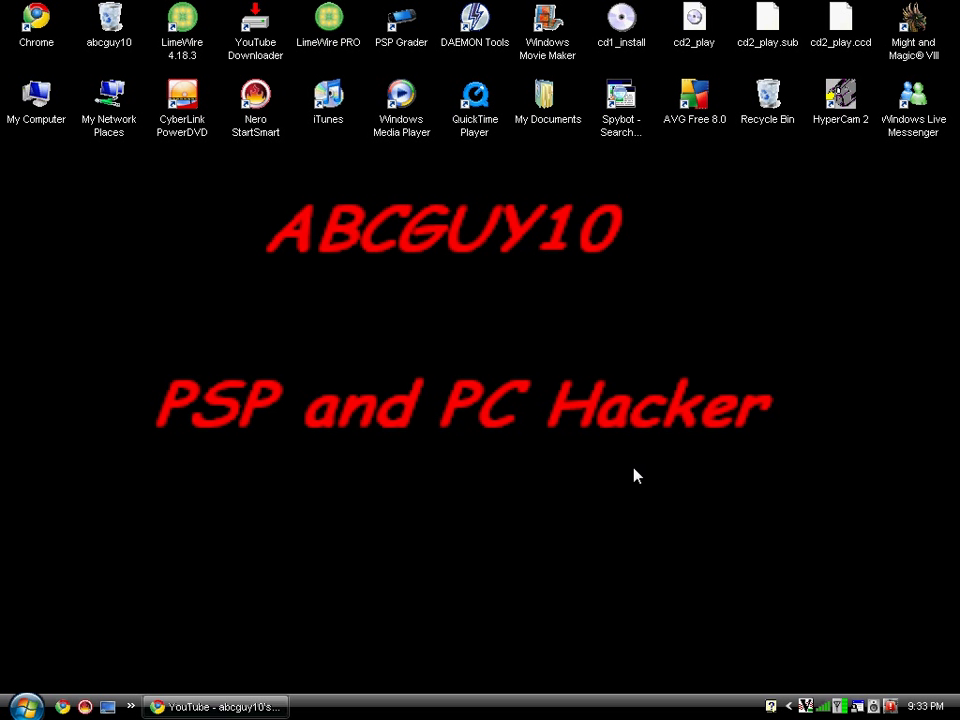
double_click(805, 706)
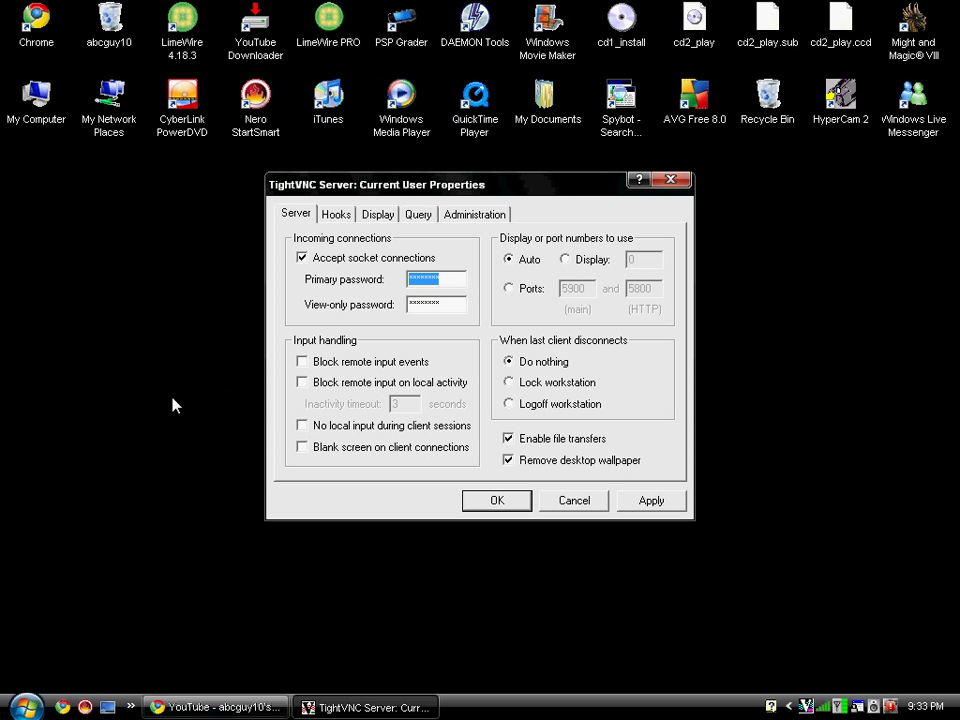
click(311, 708)
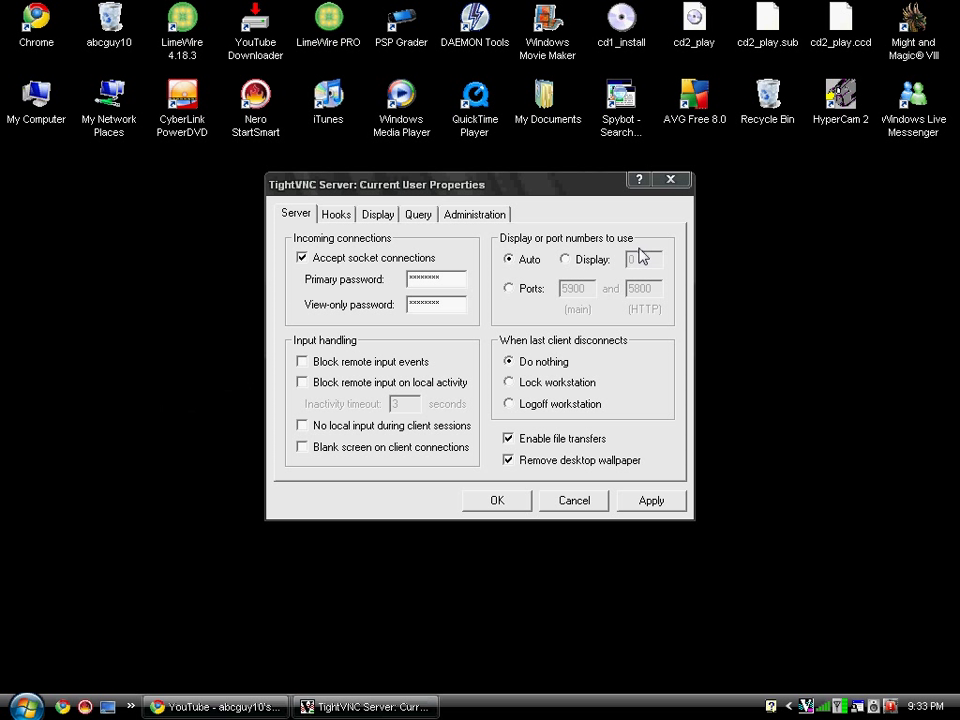
click(497, 501)
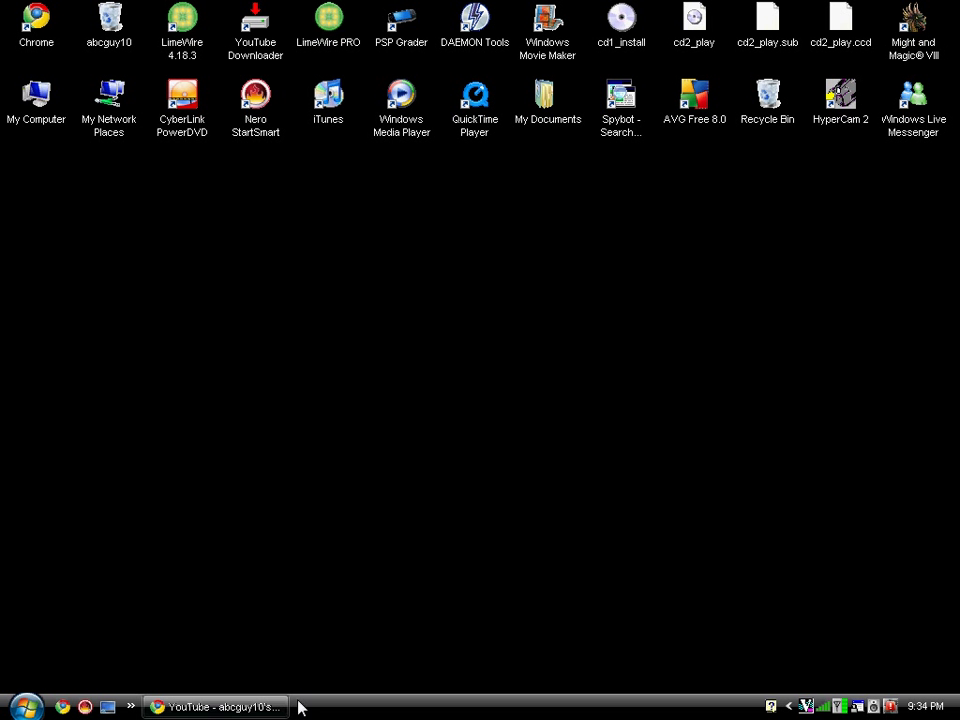
click(24, 706)
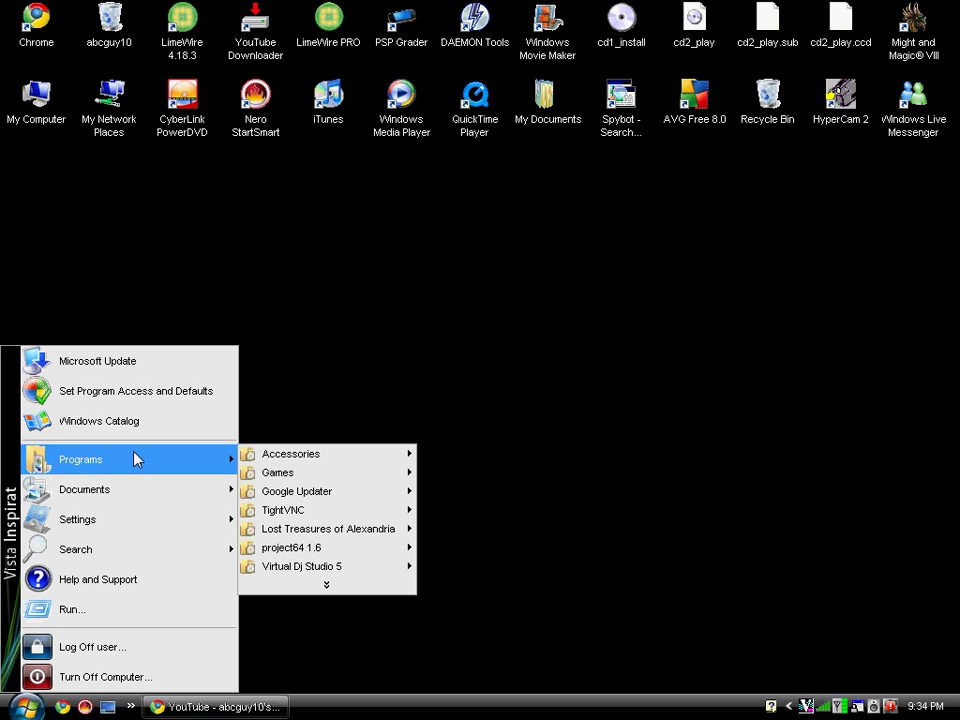
mouse_move(128, 459)
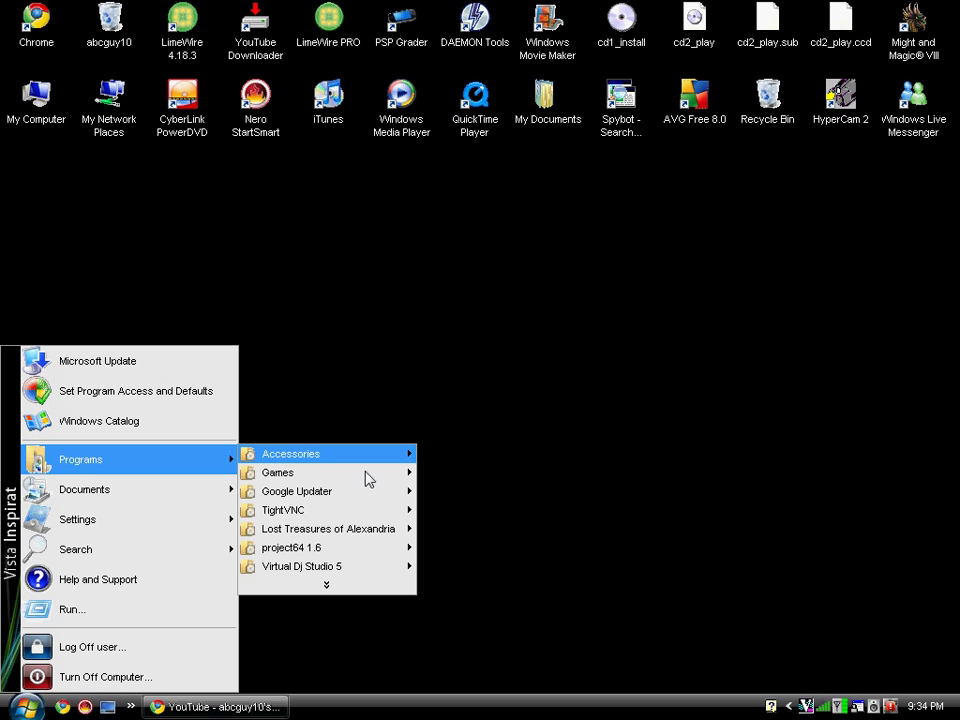
click(366, 237)
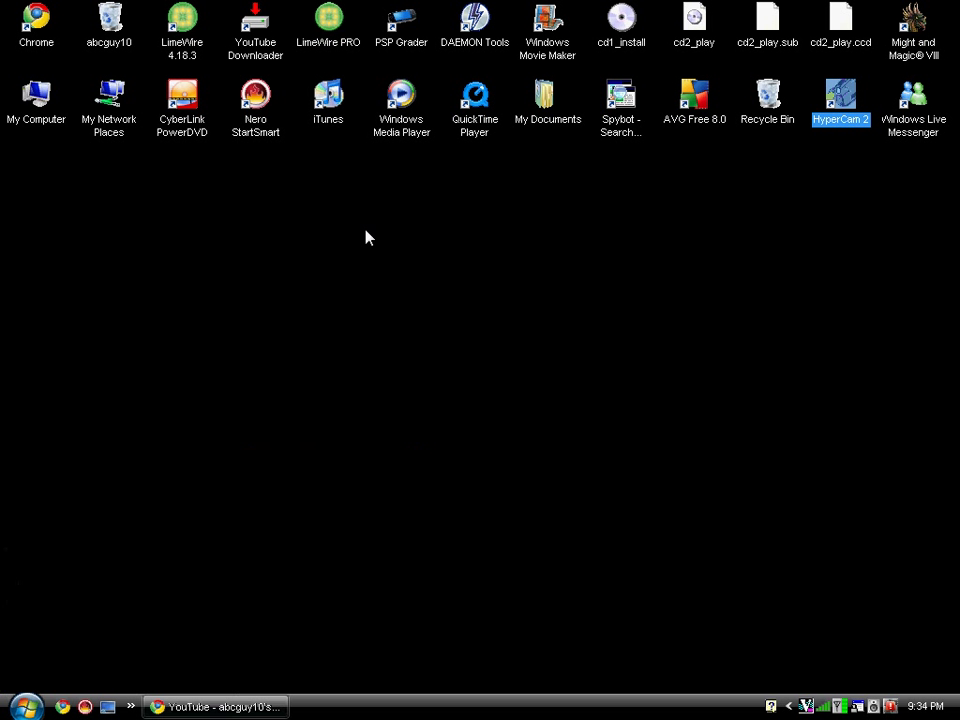
click(473, 237)
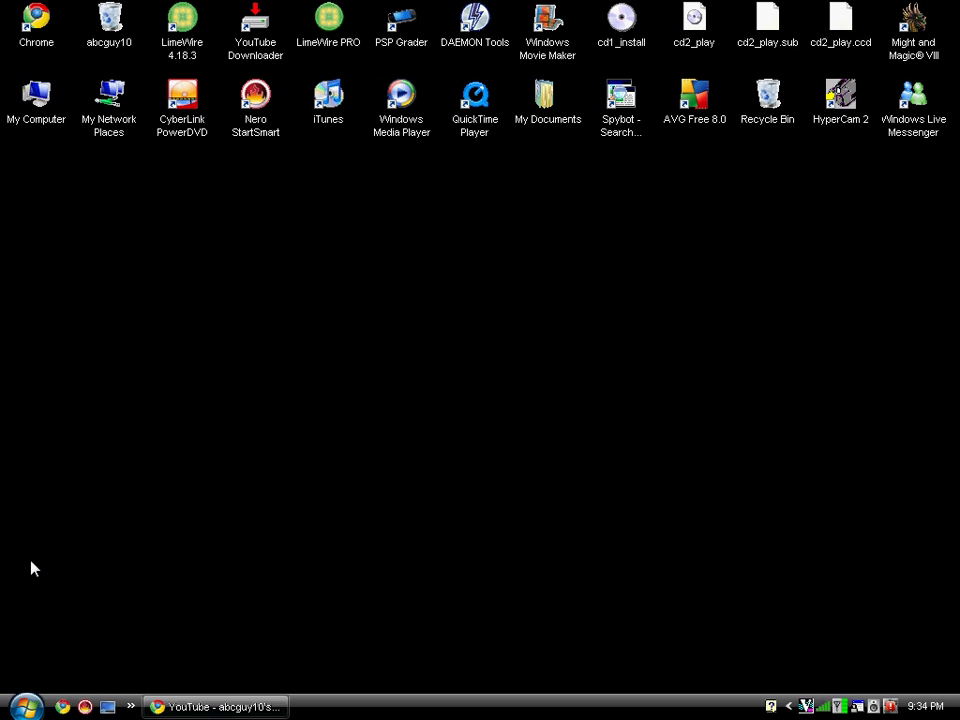
click(29, 708)
mouse_move(80, 459)
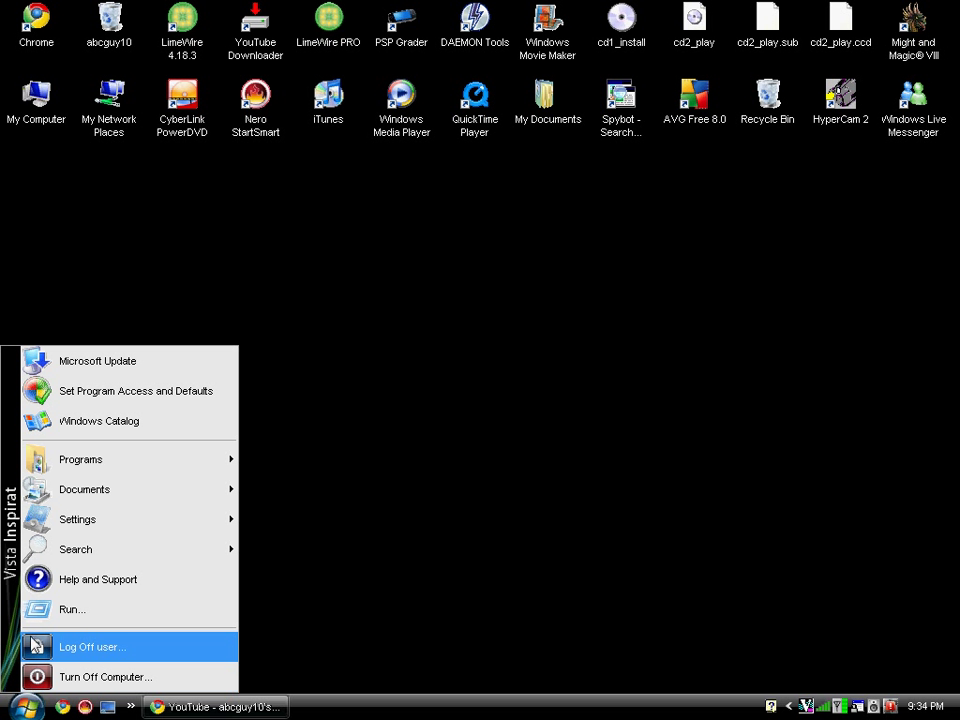
click(286, 367)
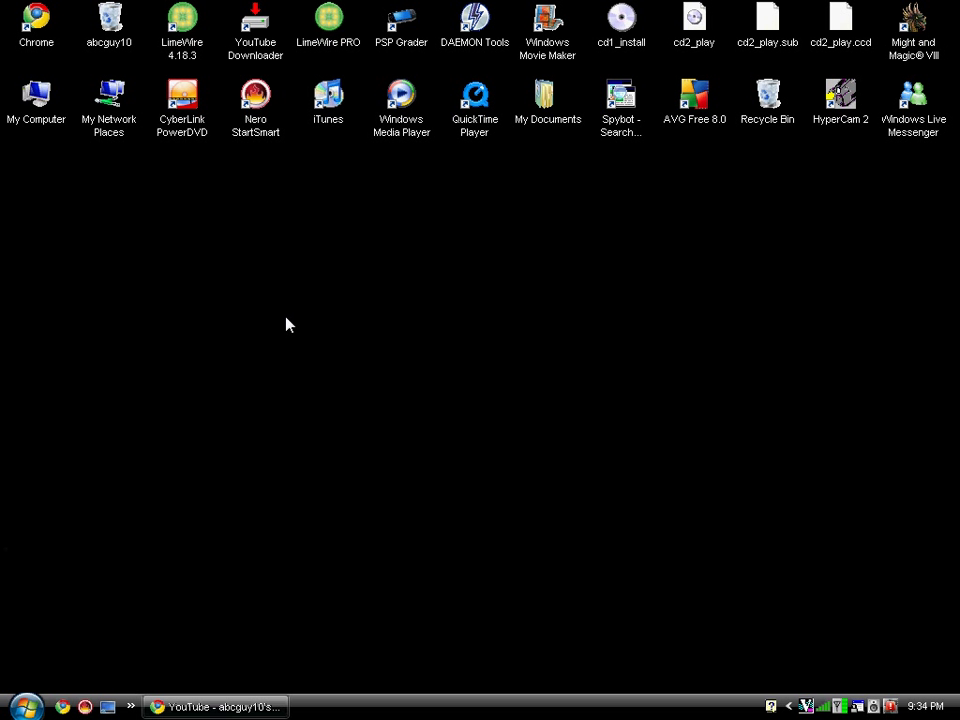
click(183, 20)
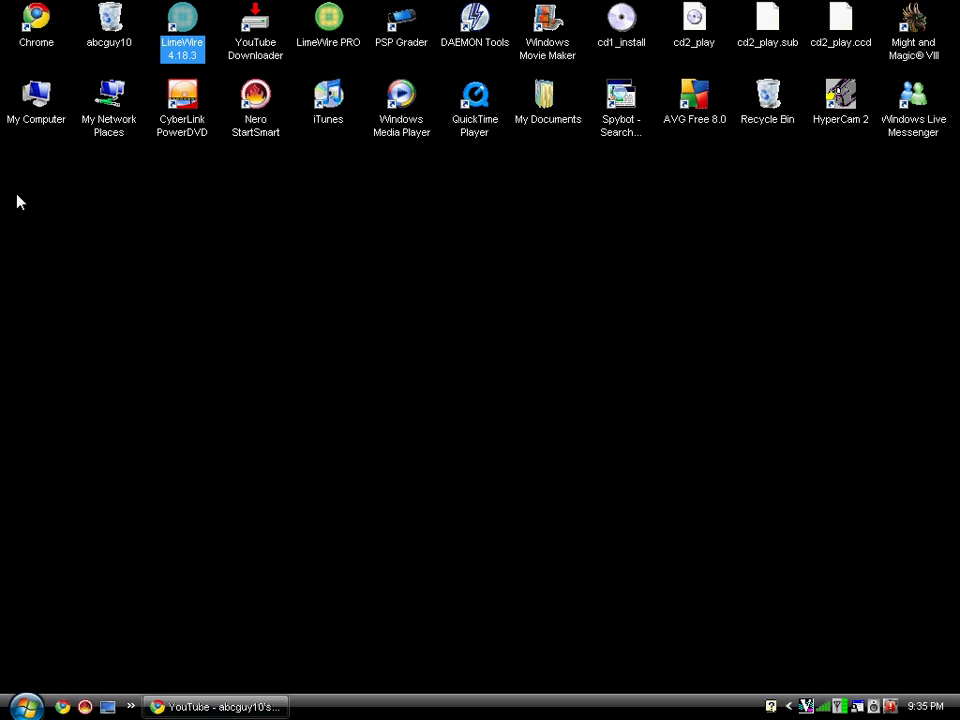
click(234, 206)
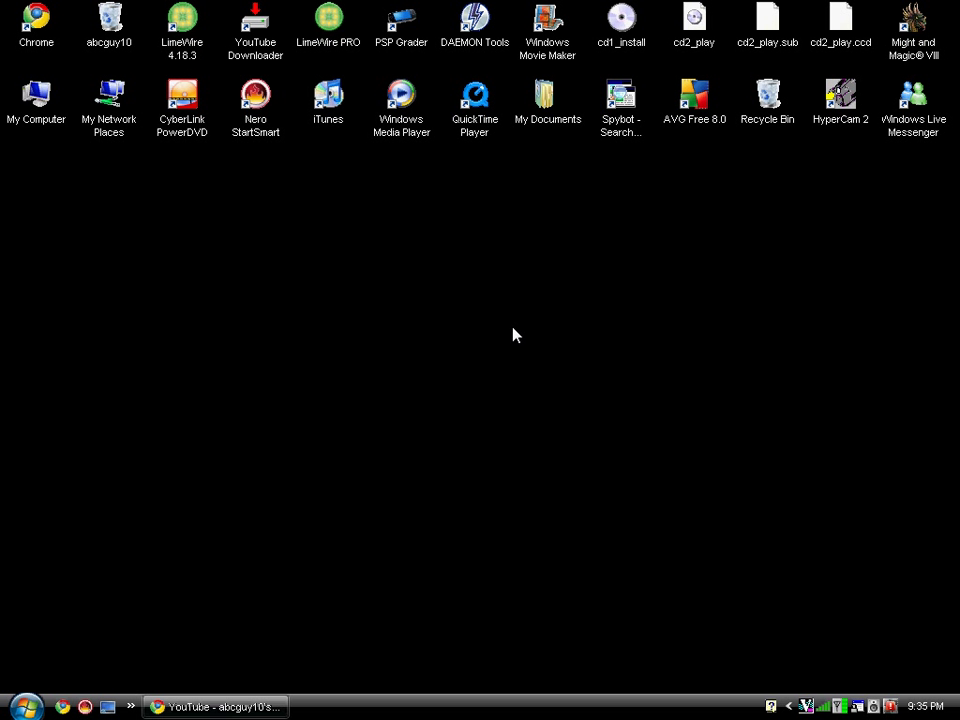